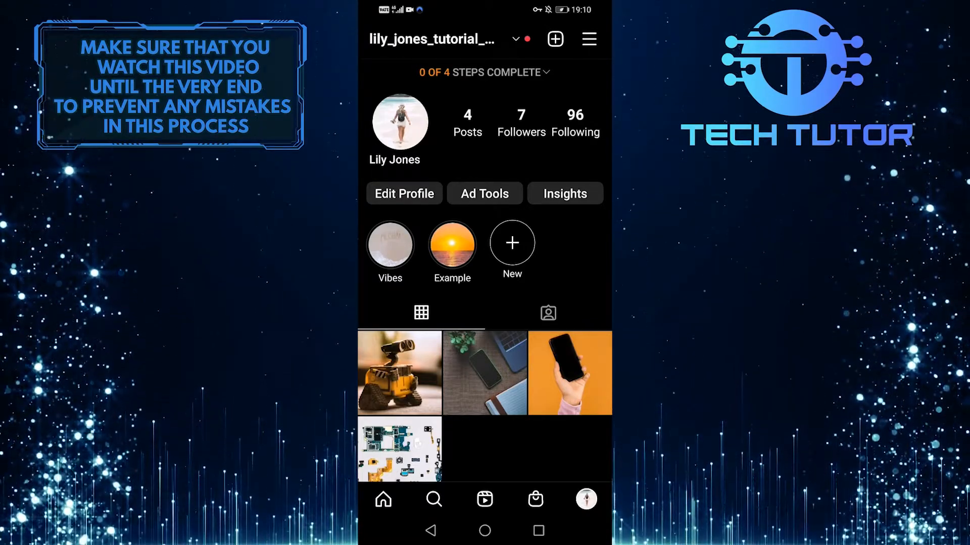
# Step: Leave the Instagram app and load instagram.com in the phone's browser
pyautogui.click(485, 530)
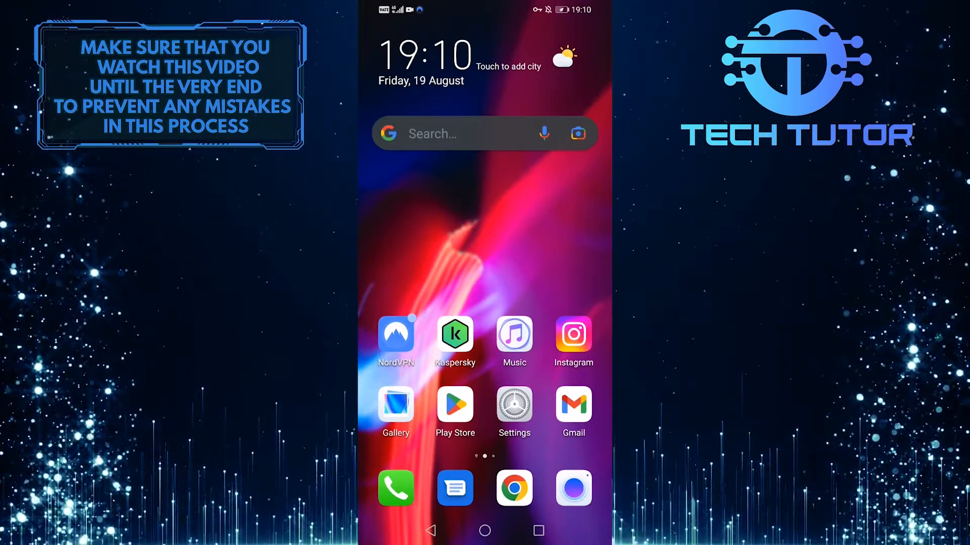
pyautogui.click(514, 488)
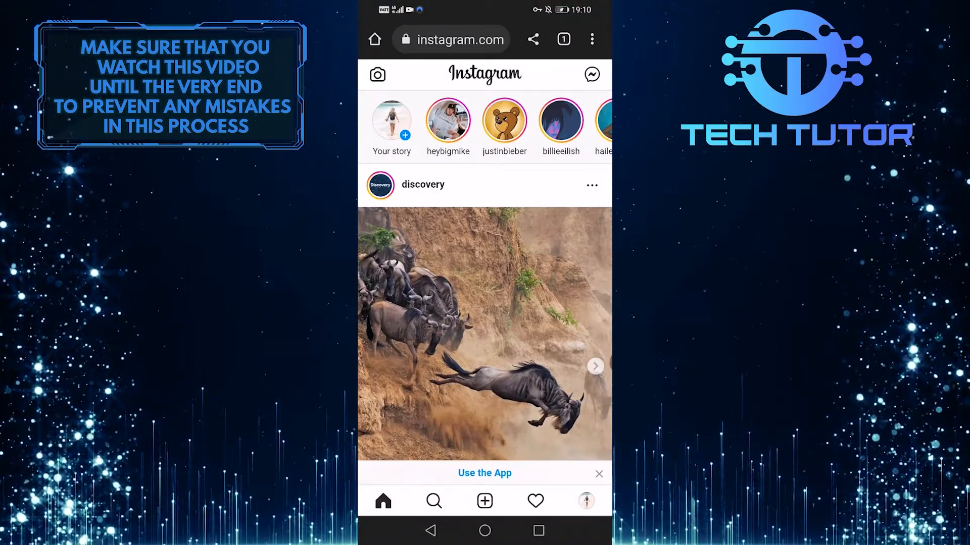
# Step: Go to the own profile page and bring up the Edit Profile form
pyautogui.click(587, 501)
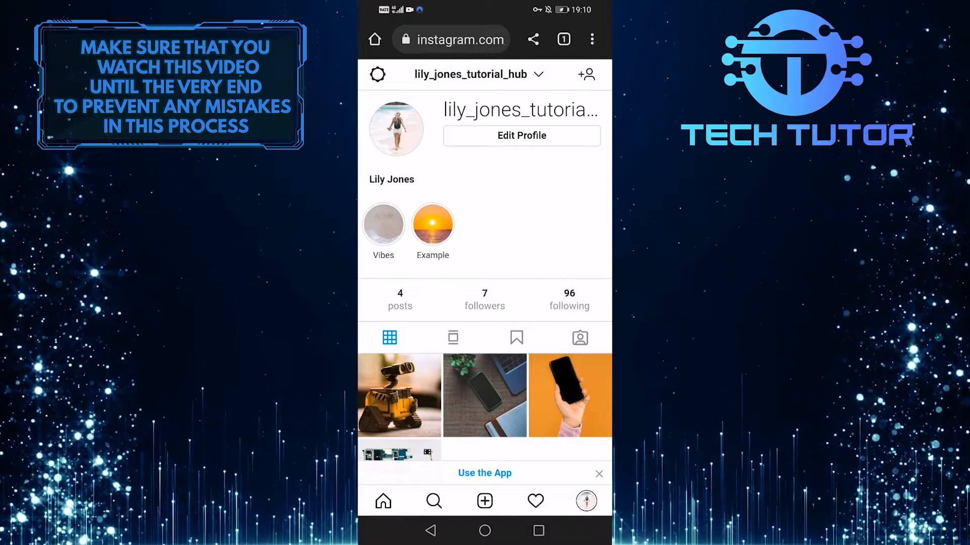
pyautogui.click(522, 135)
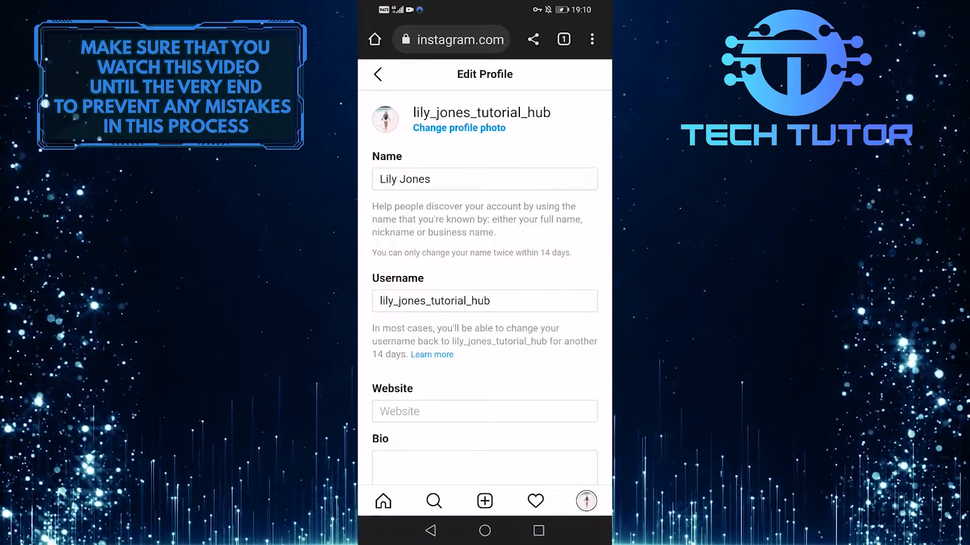
pyautogui.scroll(-5, 485, 303)
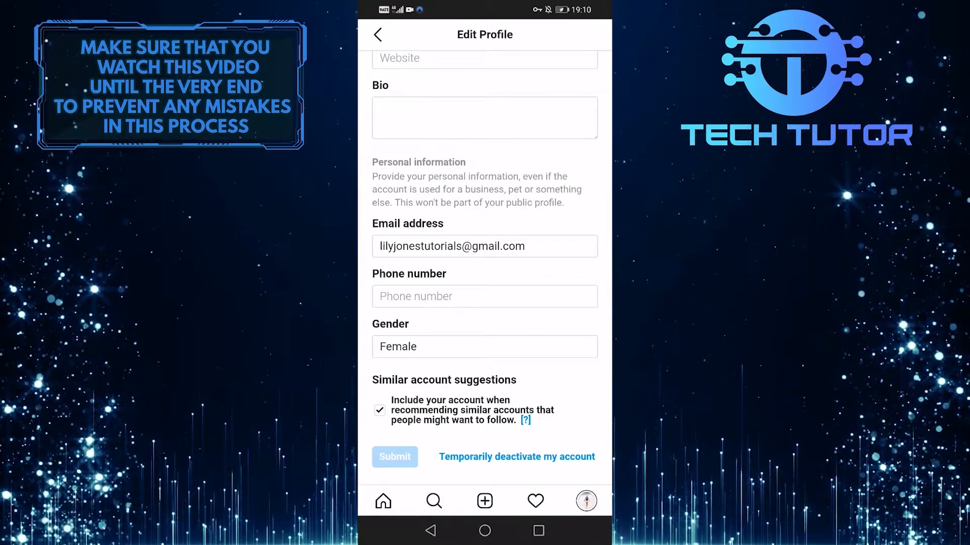
# Step: Untick 'Include your account when recommending similar accounts' and submit the profile
pyautogui.click(379, 410)
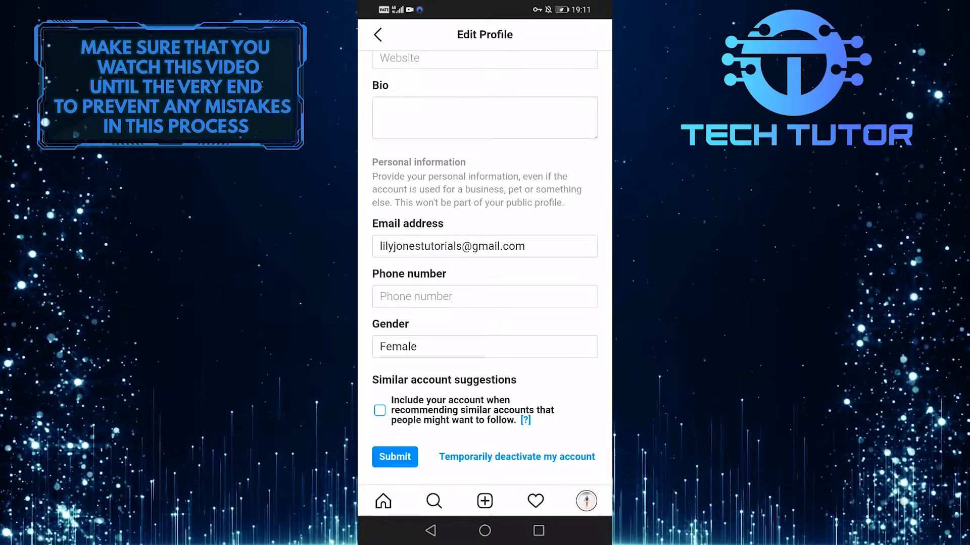
pyautogui.click(394, 457)
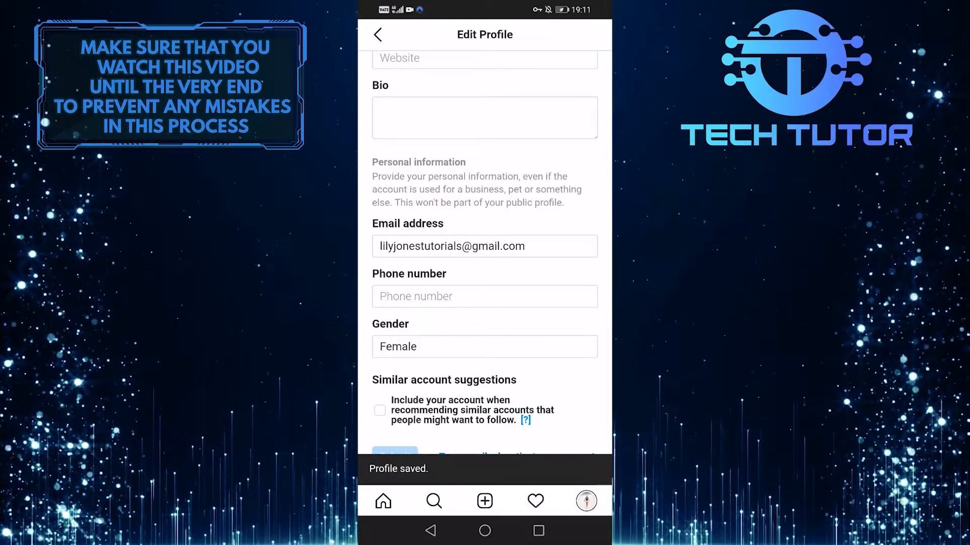
pyautogui.scroll(5, 485, 265)
# Step: Return from the saved Edit Profile form to the account's profile page
pyautogui.click(378, 73)
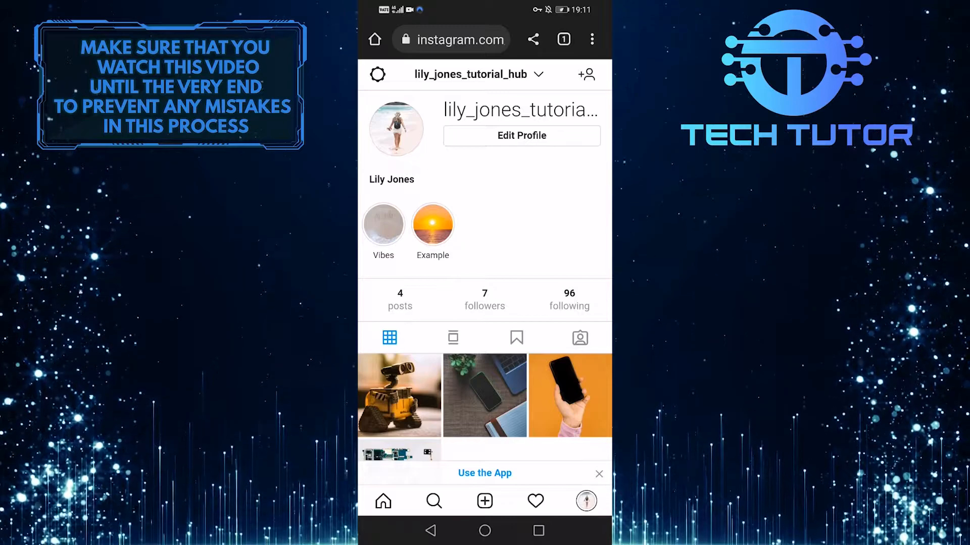